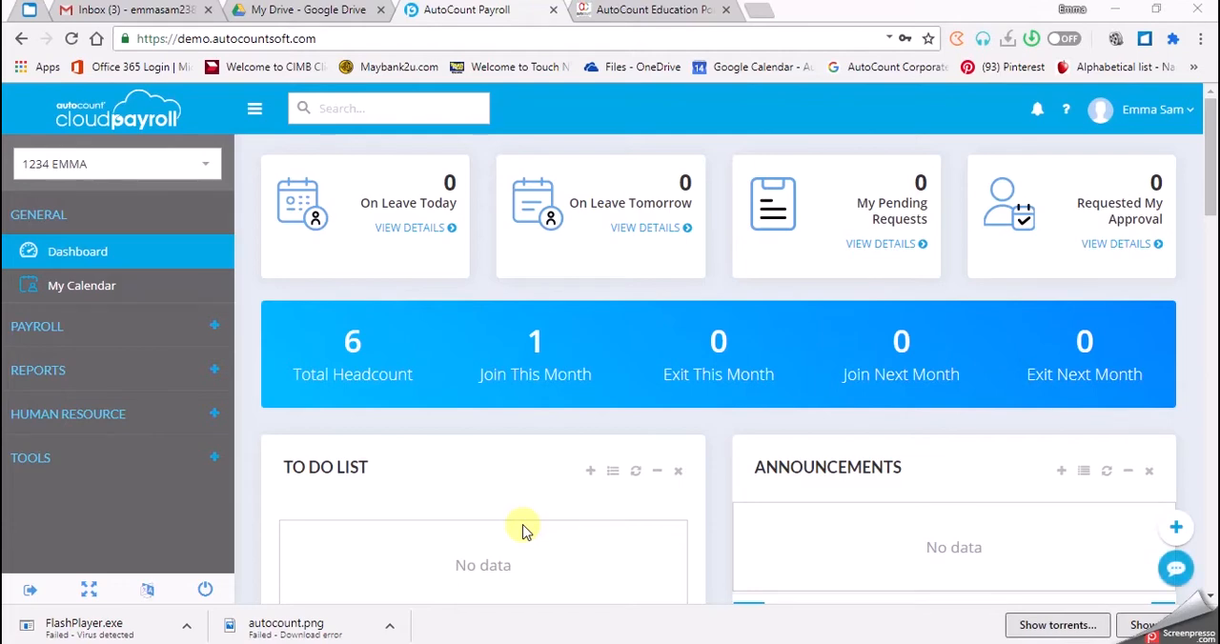
- Open the Allowance list in General Maintenance and look through the existing allowance codes
click(207, 457)
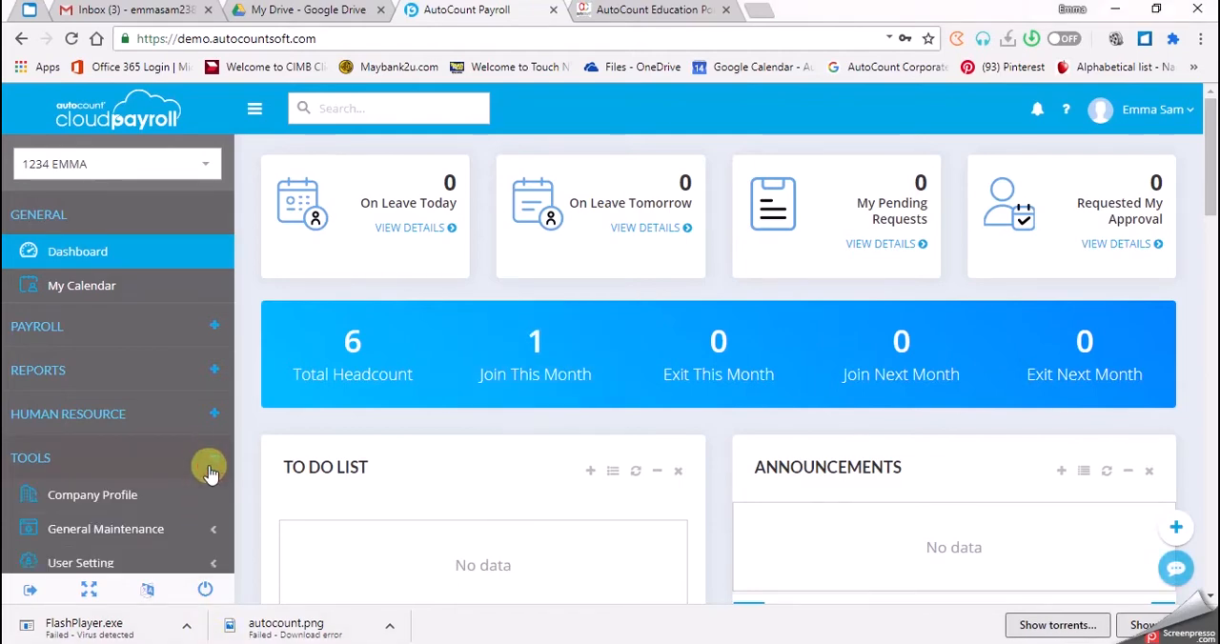
click(189, 532)
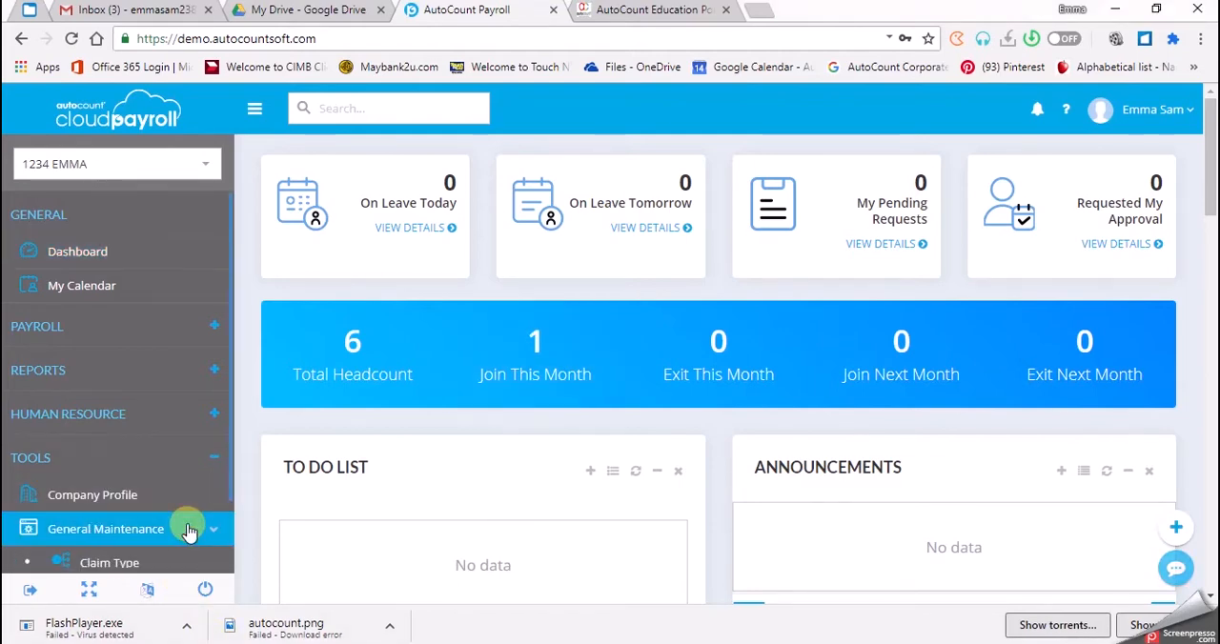
scroll(188, 530, down, 8)
click(174, 345)
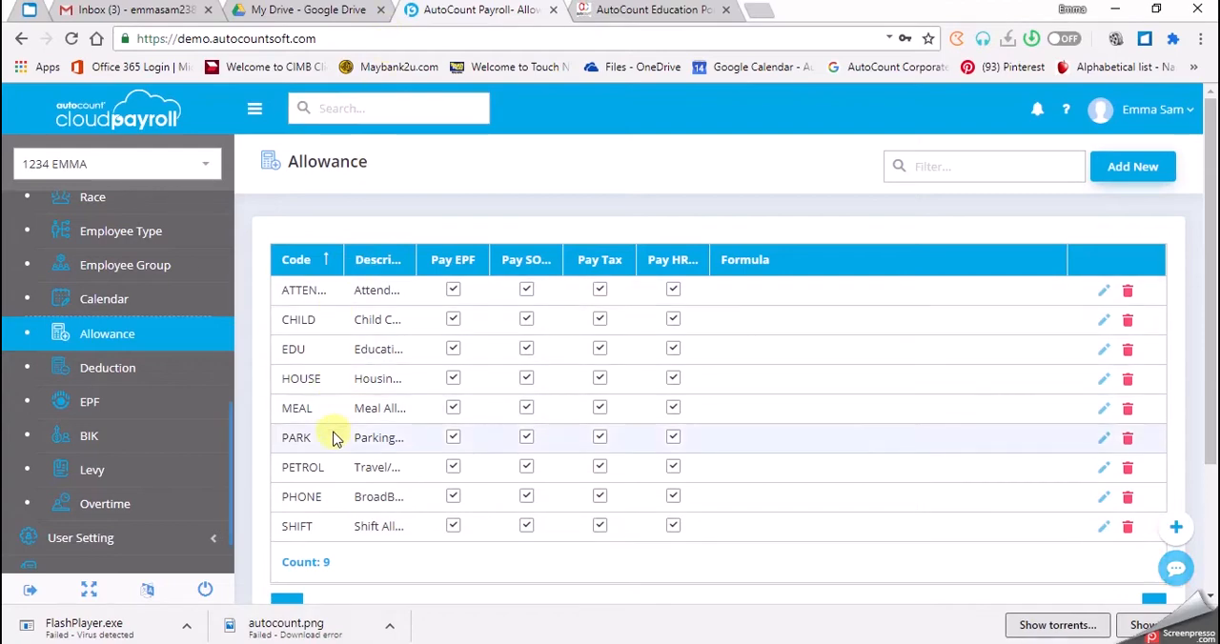
scroll(381, 362, down, 1)
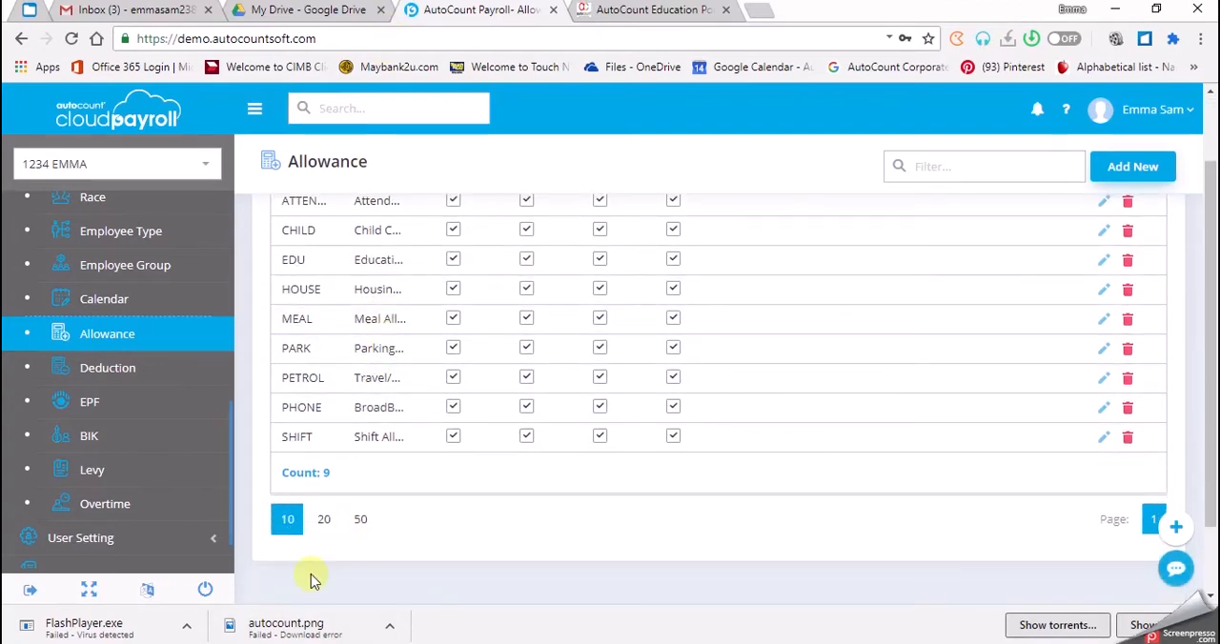
scroll(315, 537, up, 1)
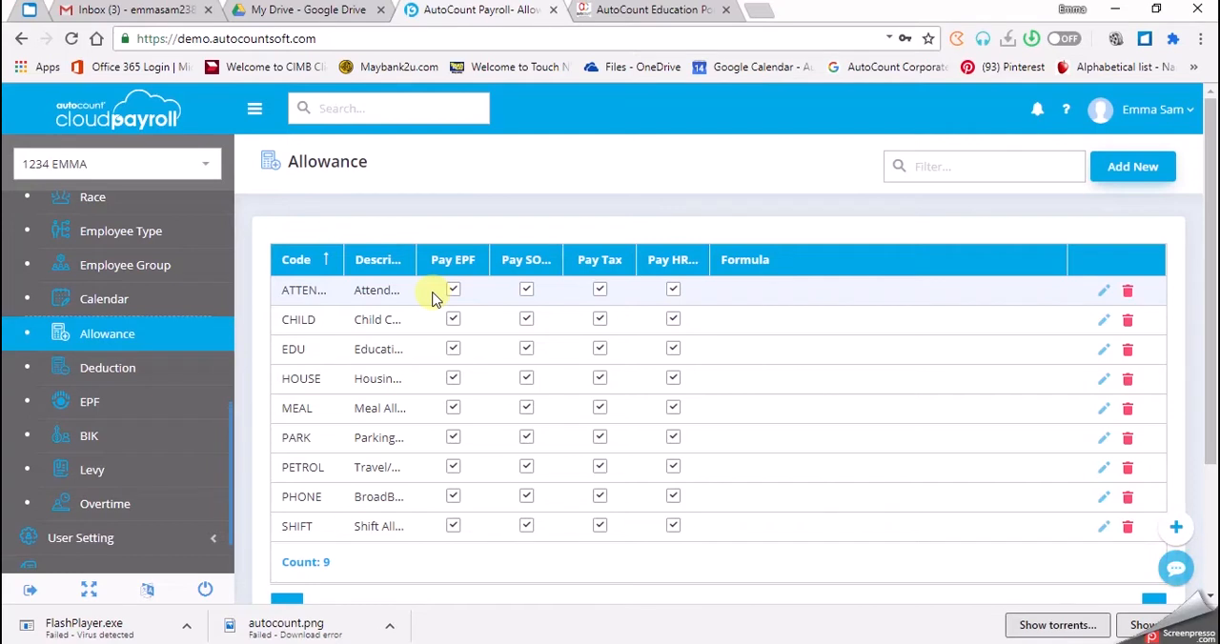
- Change the PETROL allowance's code to TRAVEL and assign the tax exempted rule "1. Petrol allowance, travelling allowance or toll payment"
click(317, 465)
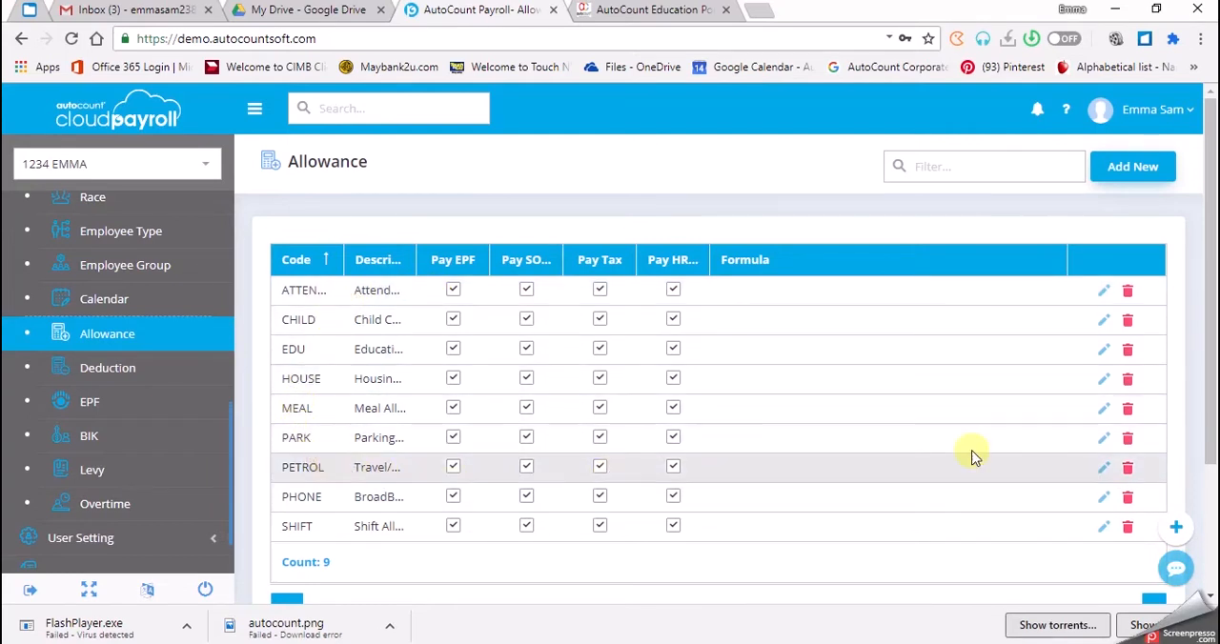
click(1104, 467)
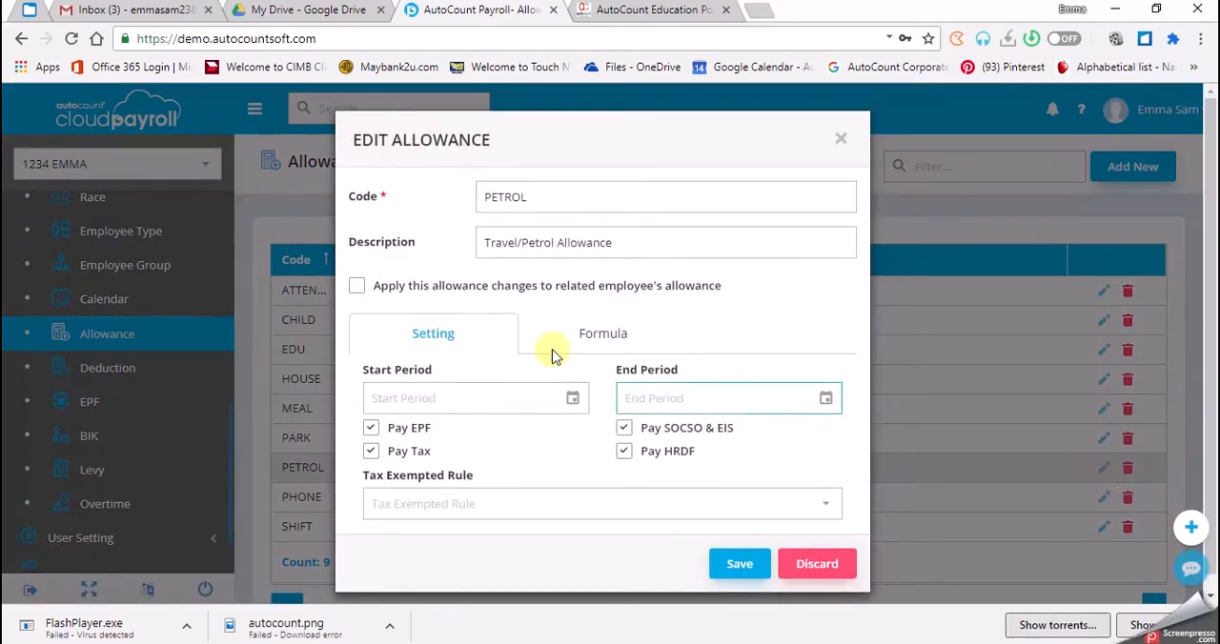
click(536, 193)
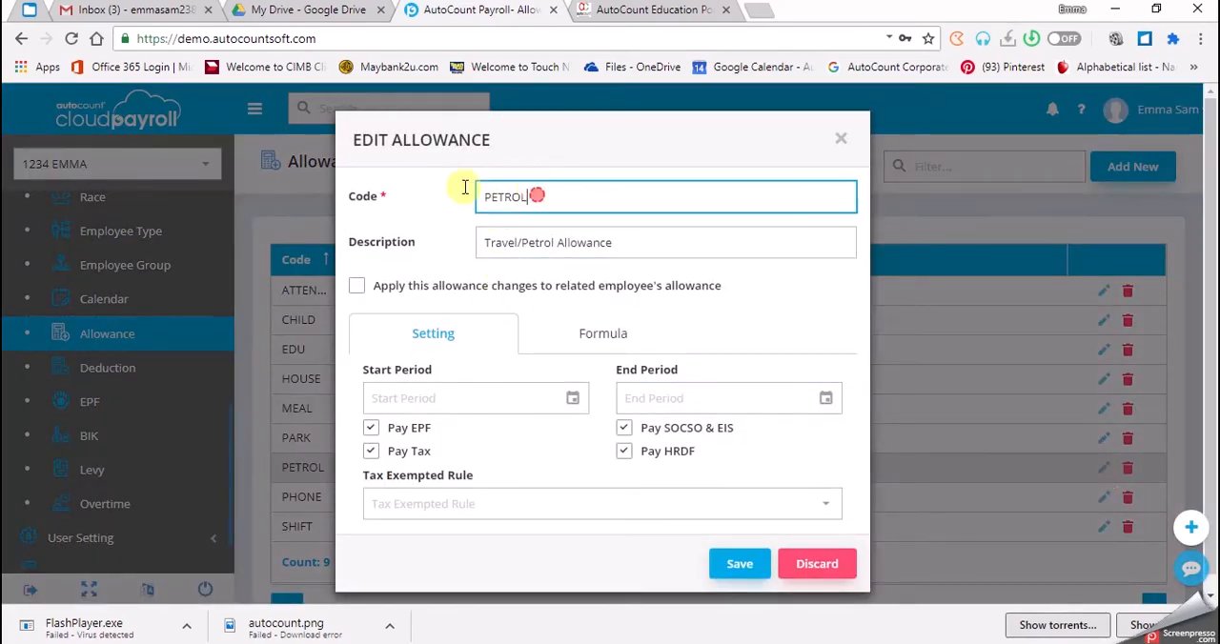
drag(537, 195, 275, 165)
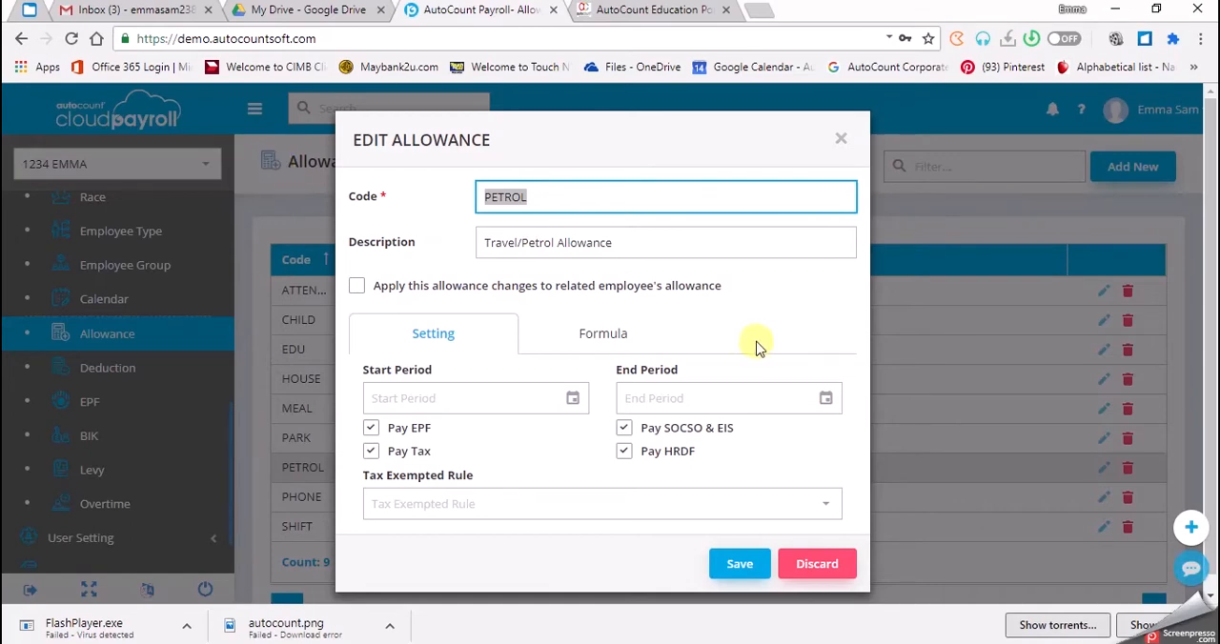
text(TRA)
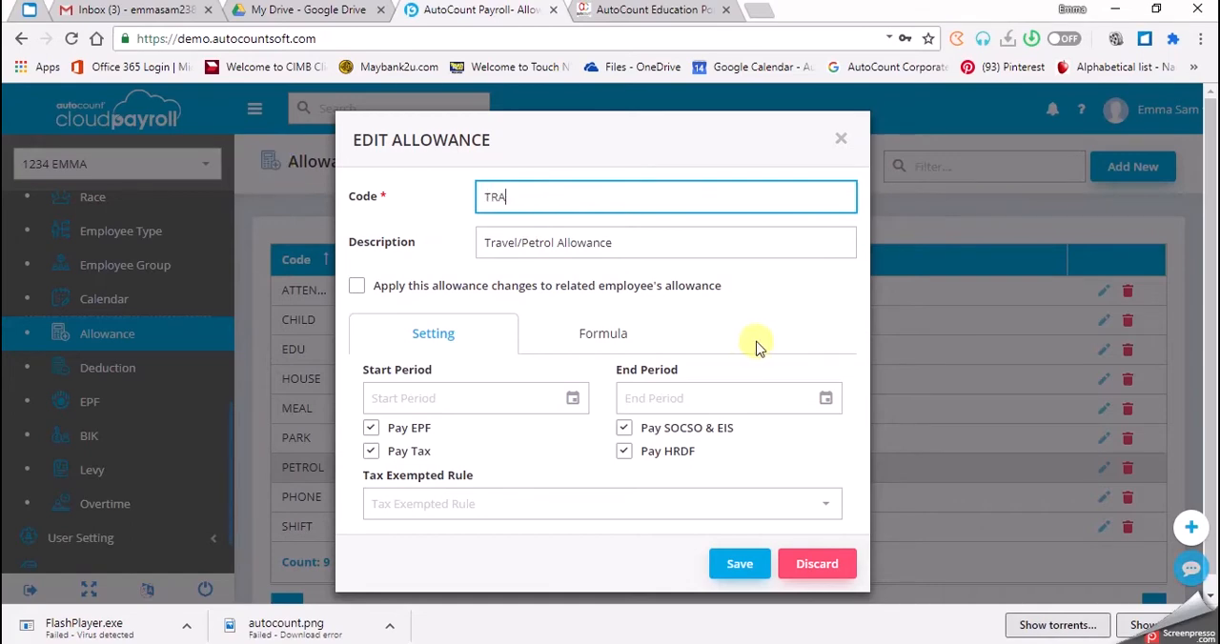
text(VEL)
click(482, 504)
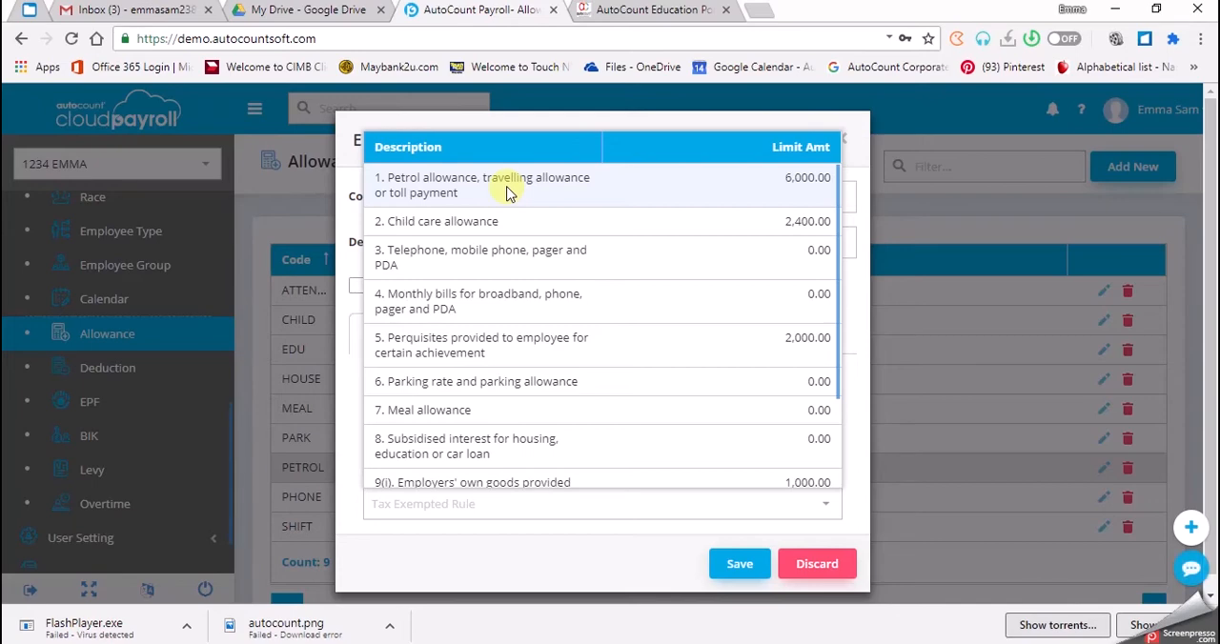
click(764, 182)
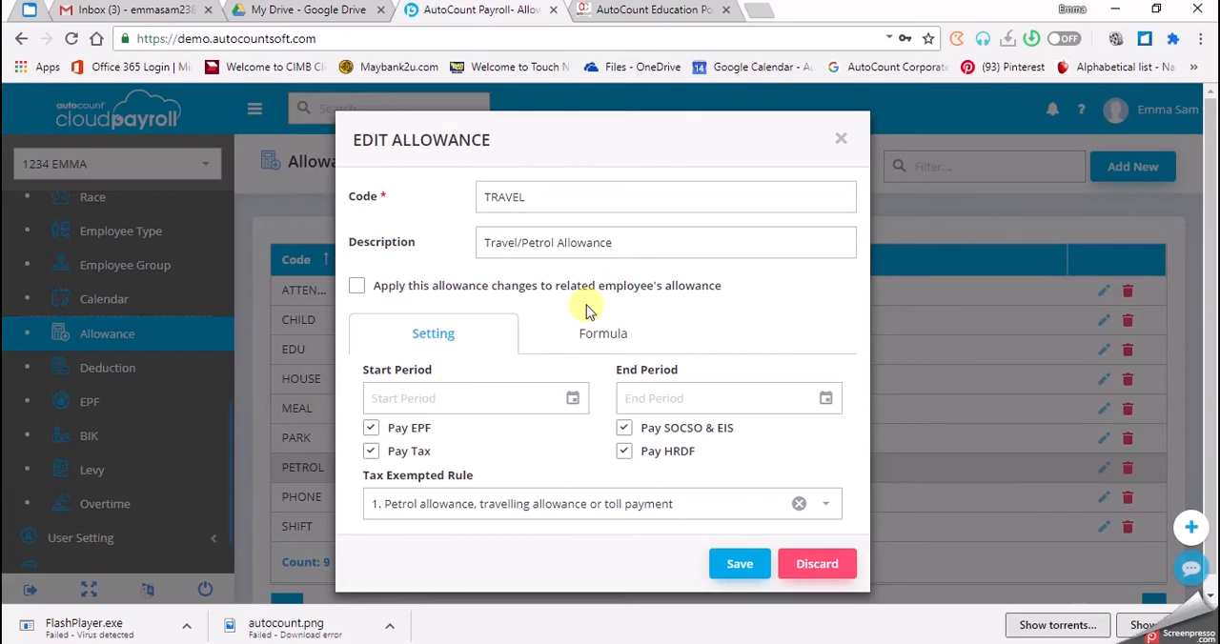
- Review the formula editor and its available functions for the travel allowance, and save the allowance
click(592, 349)
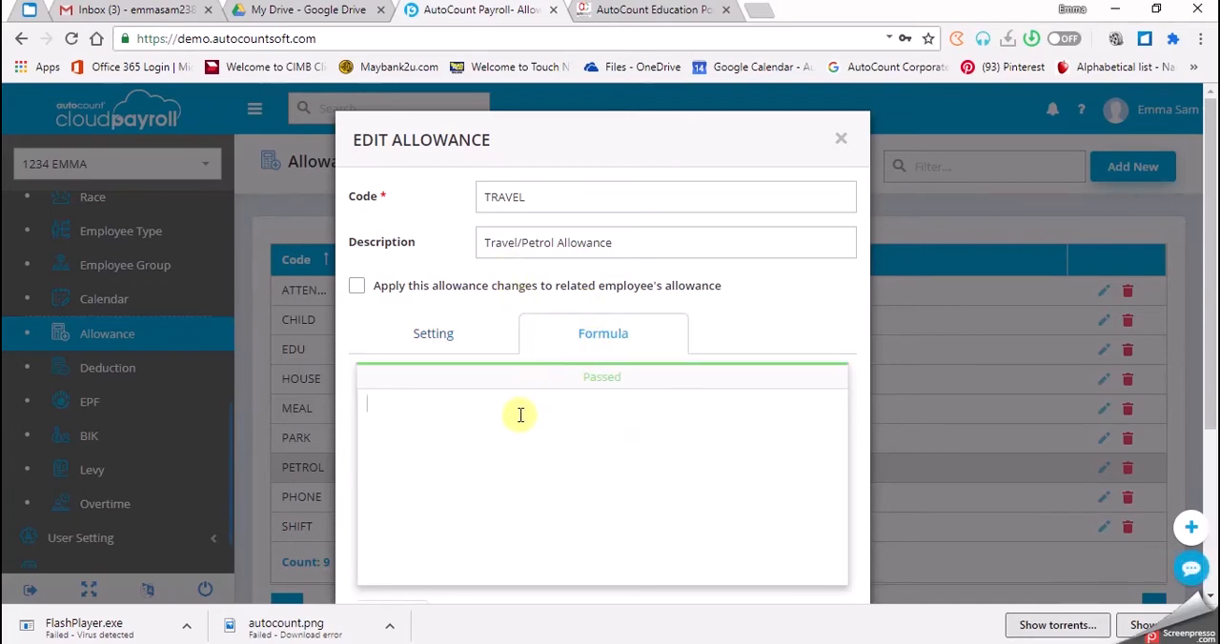
scroll(527, 431, down, 3)
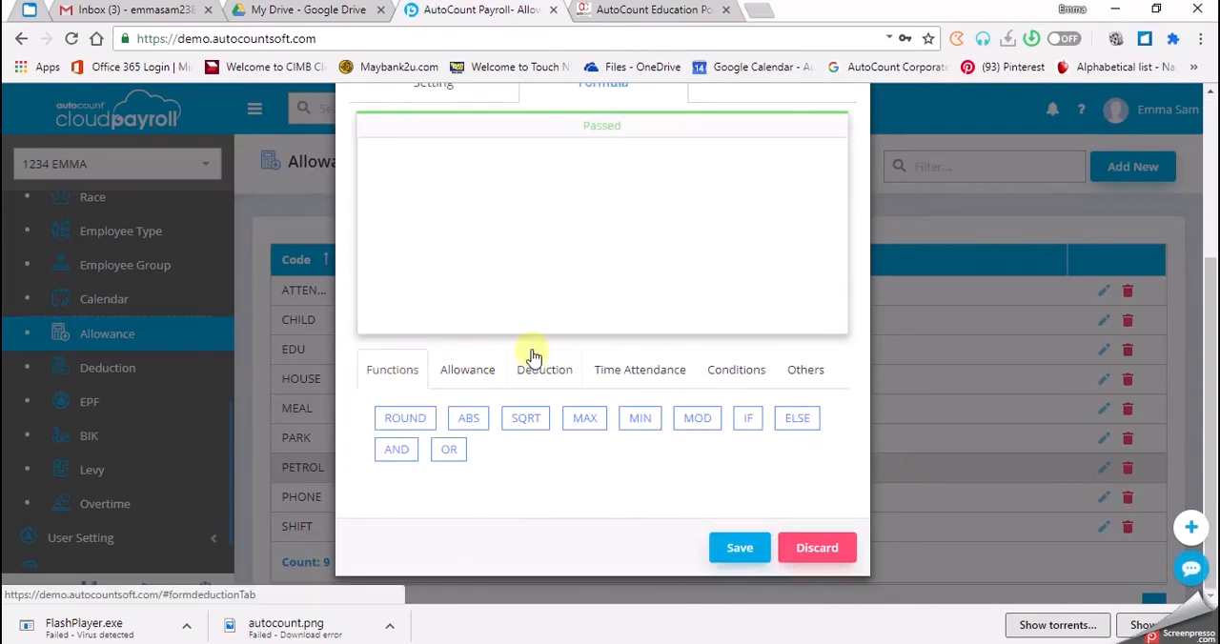
scroll(544, 300, up, 2)
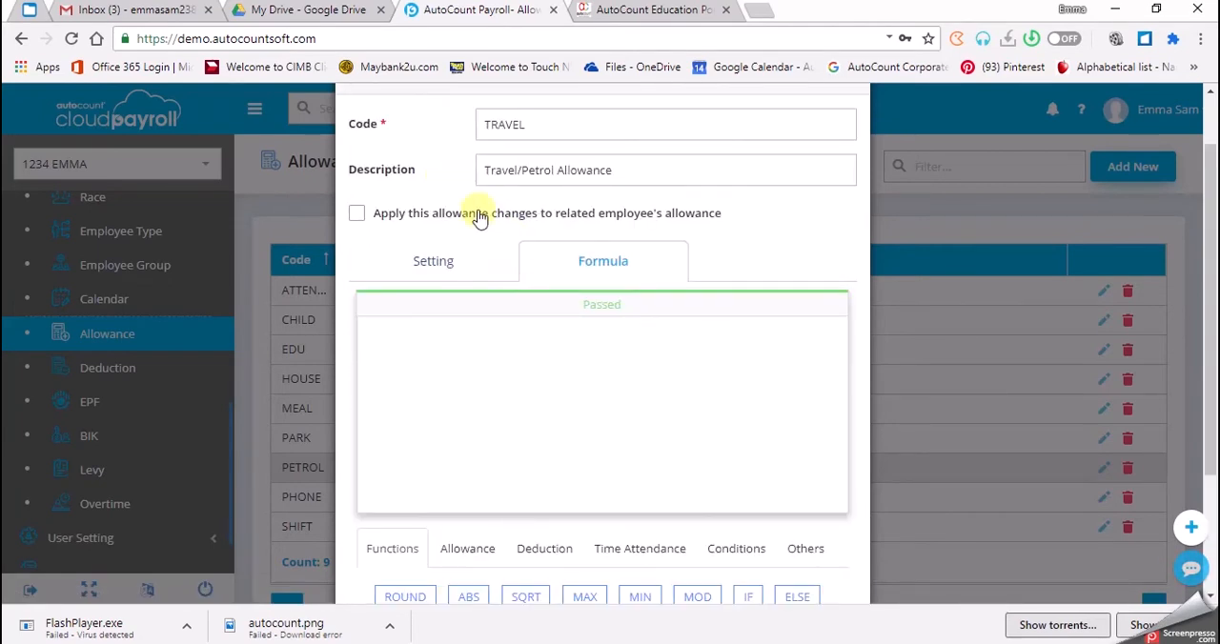
scroll(528, 359, down, 2)
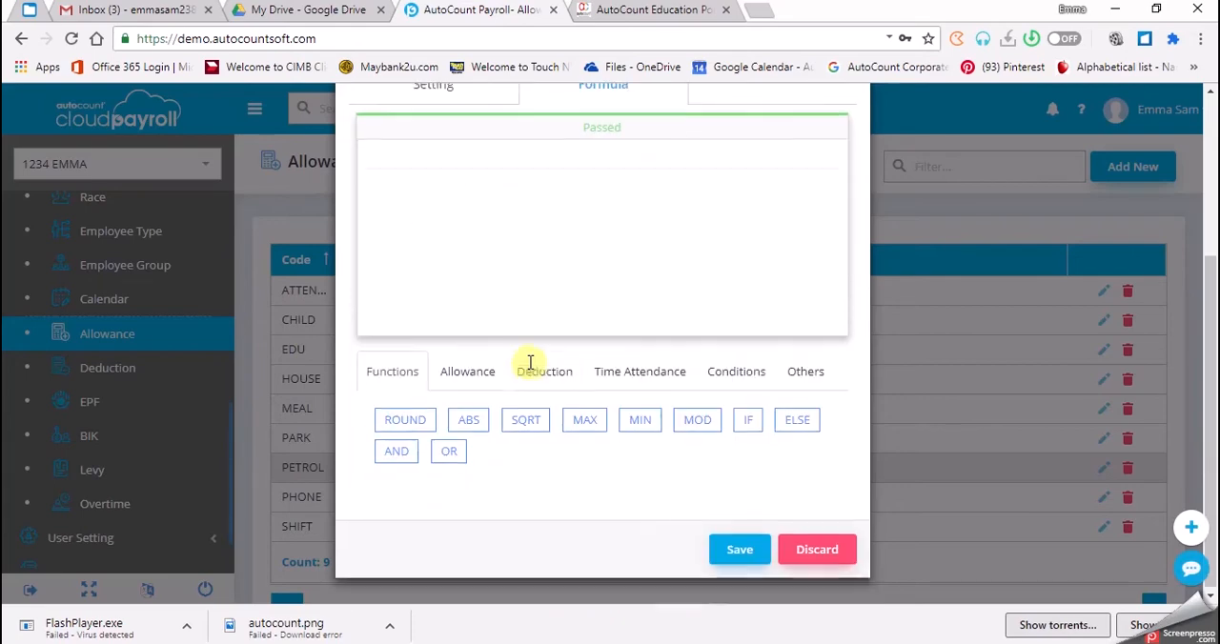
click(740, 549)
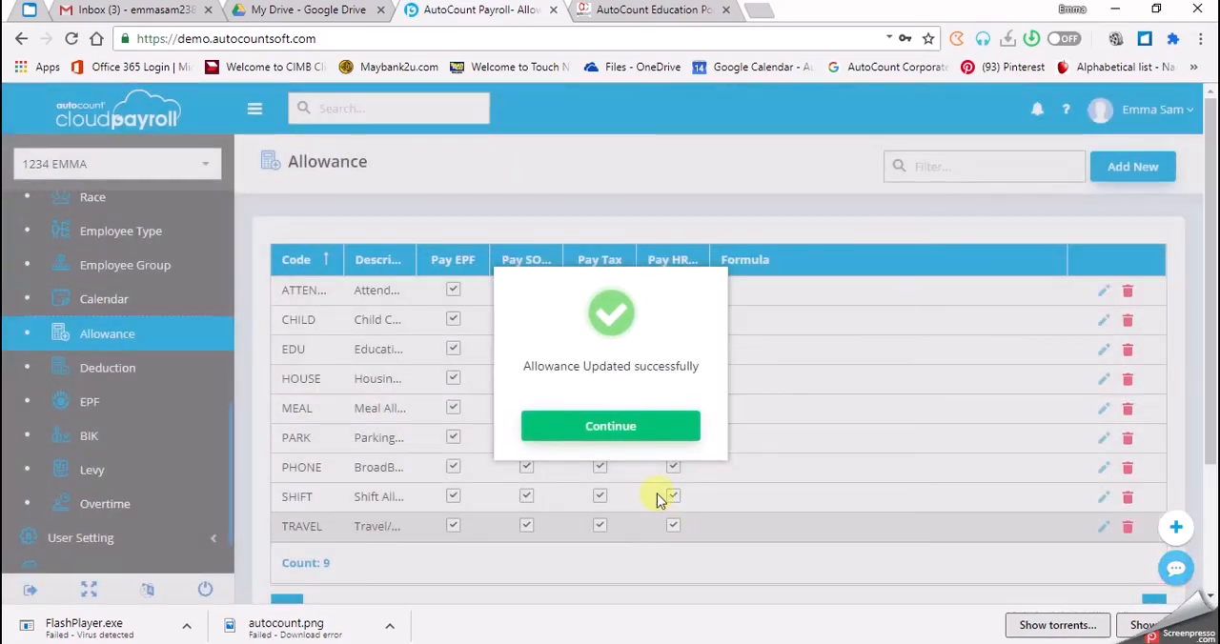
click(611, 427)
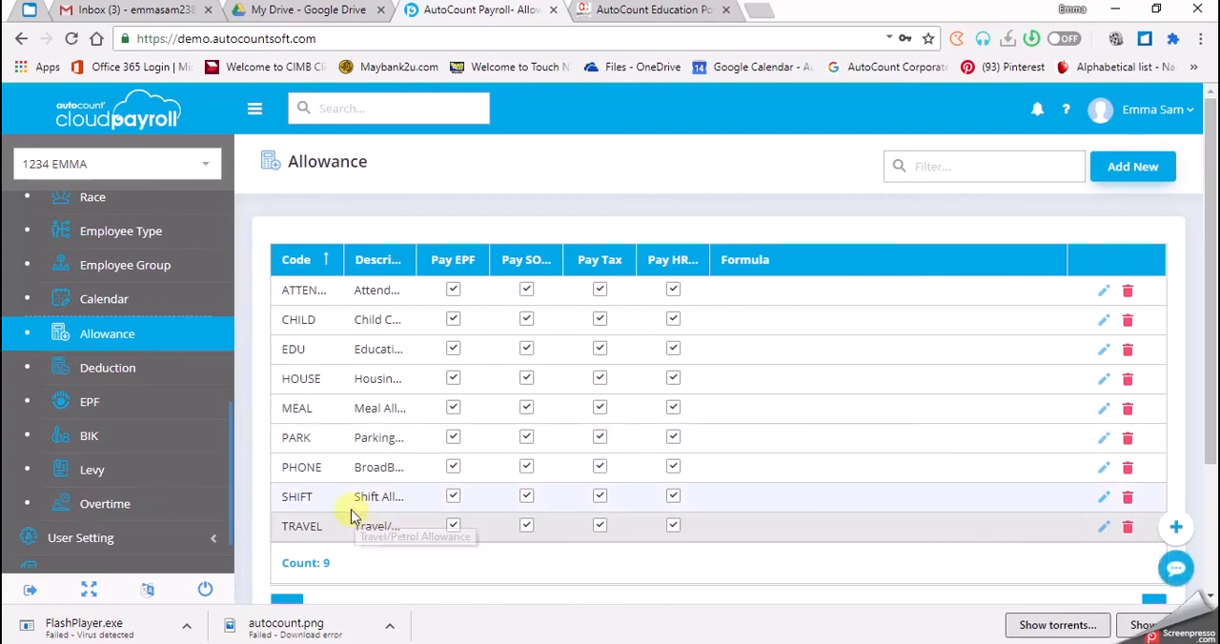
- Change the SHIFT allowance's code to "SHIFT 400" and its description to "Shift Allowance 400"
click(1104, 497)
click(524, 200)
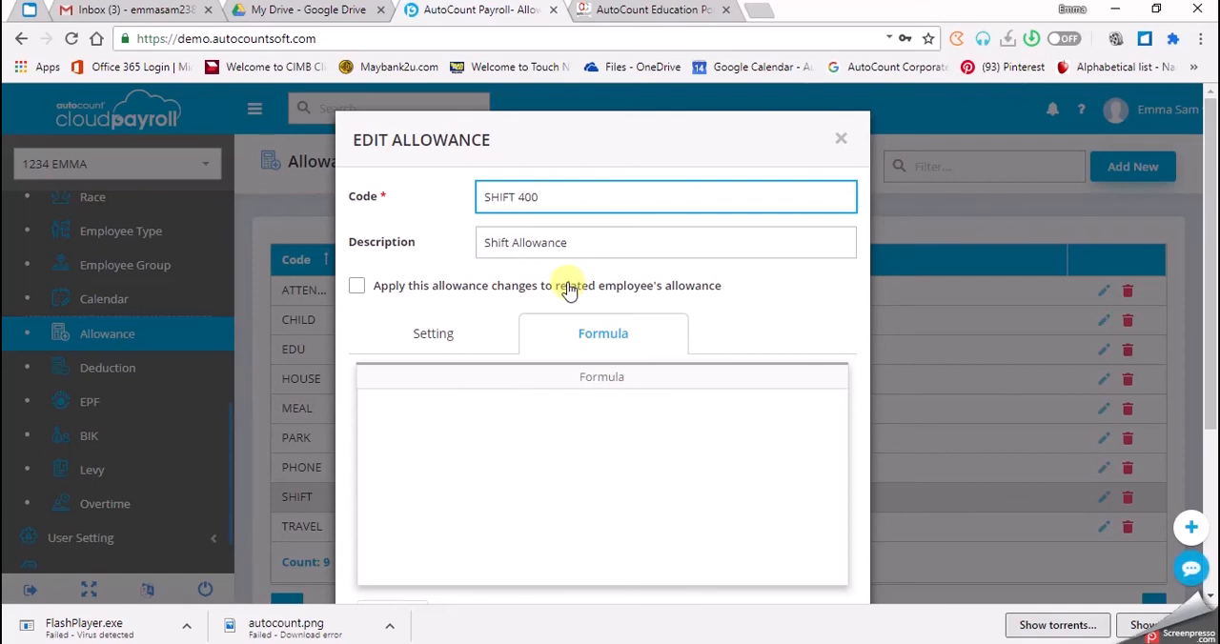
click(394, 325)
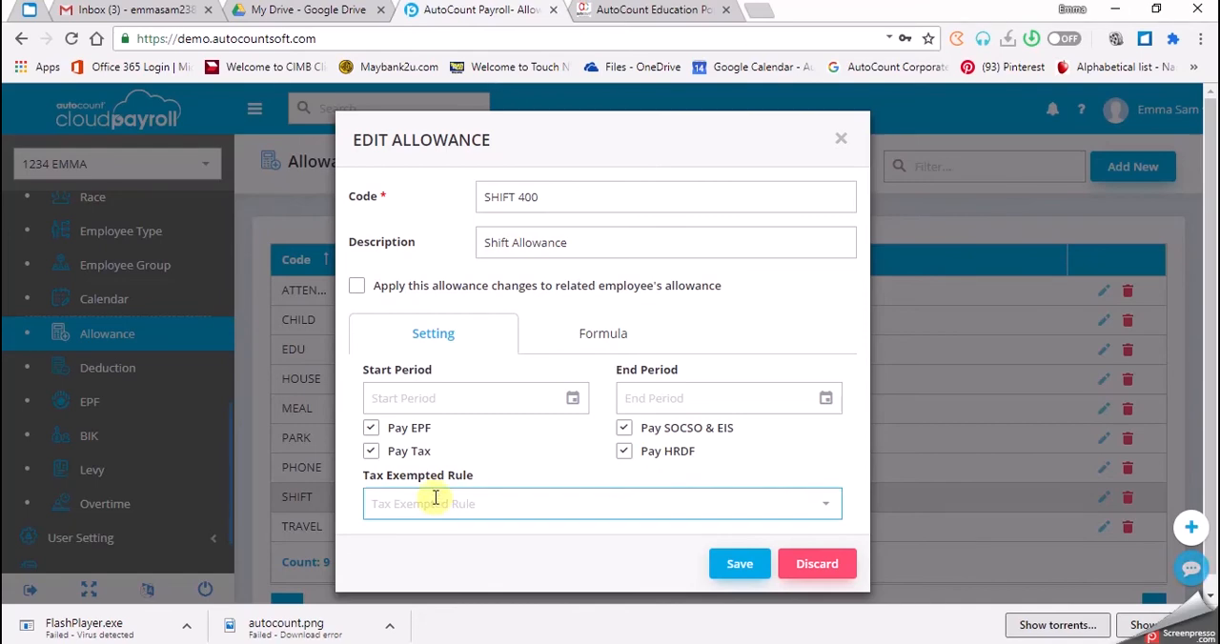
click(562, 329)
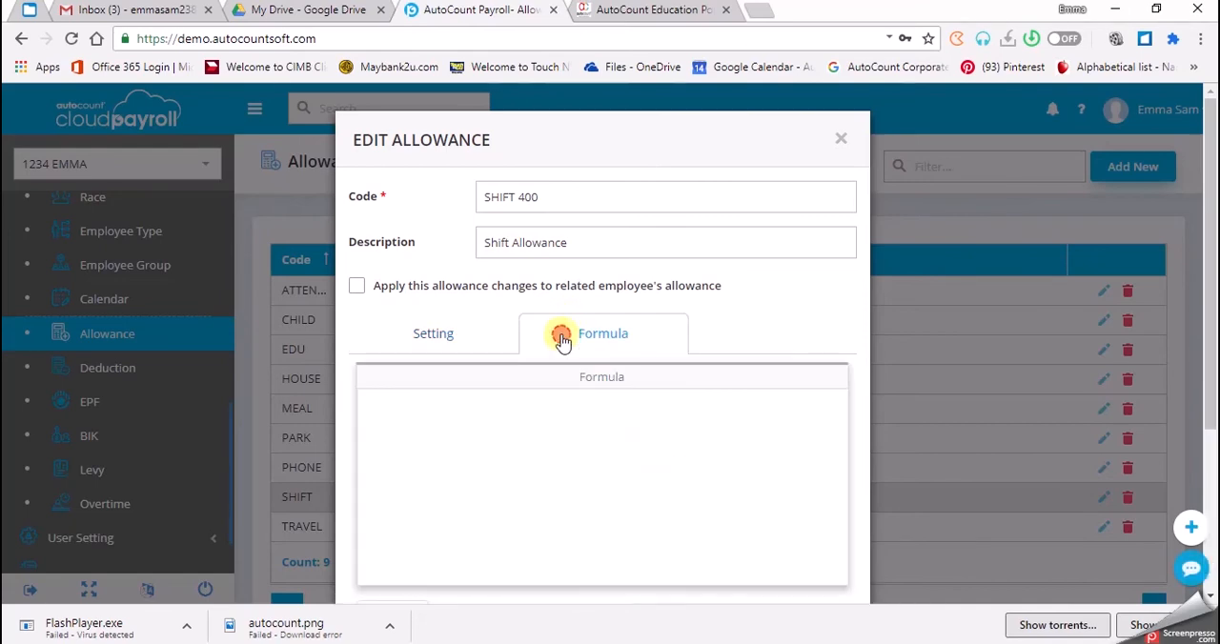
click(439, 415)
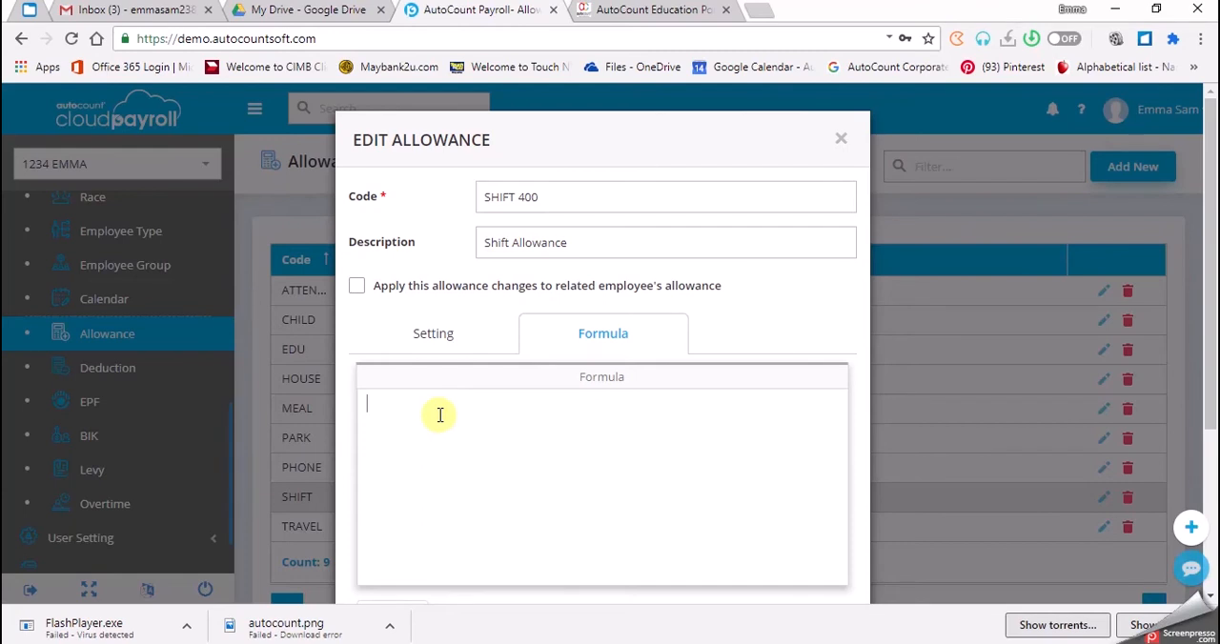
click(621, 241)
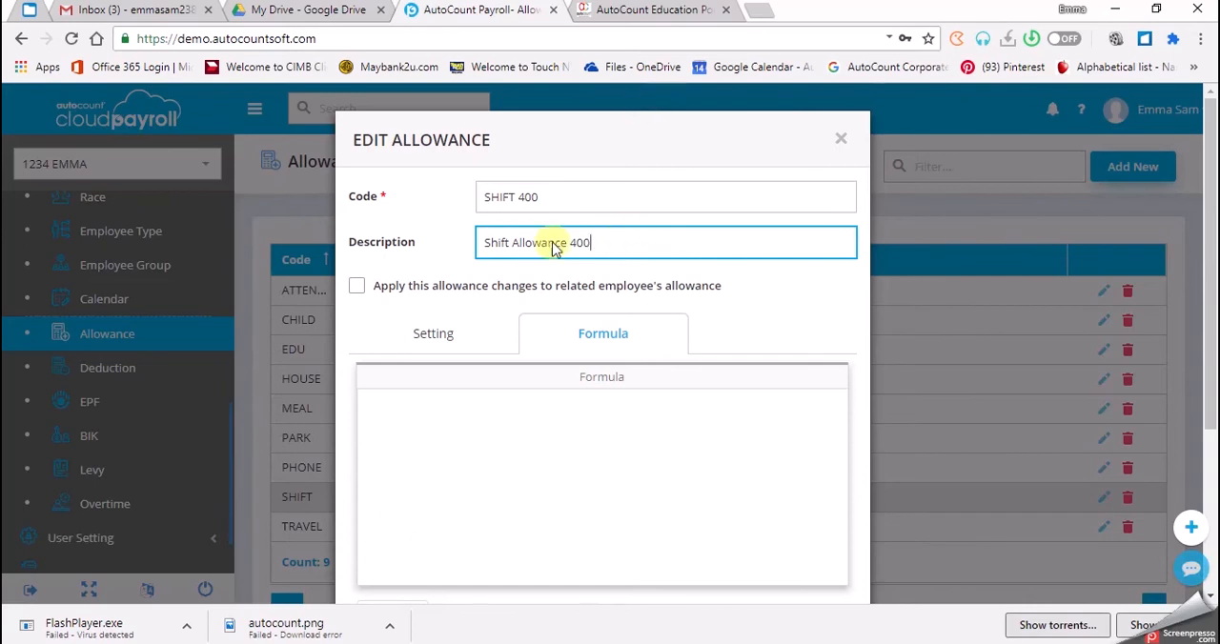
- Enter 400 as the shift allowance's formula and save the allowance
click(430, 456)
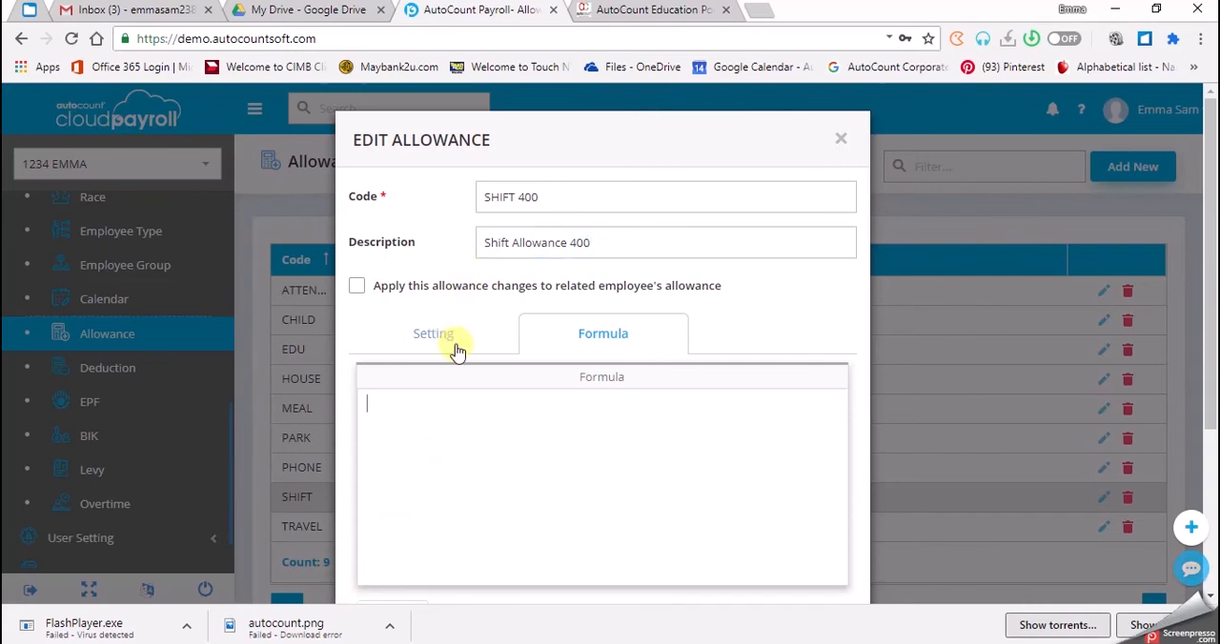
text(400)
scroll(436, 381, down, 2)
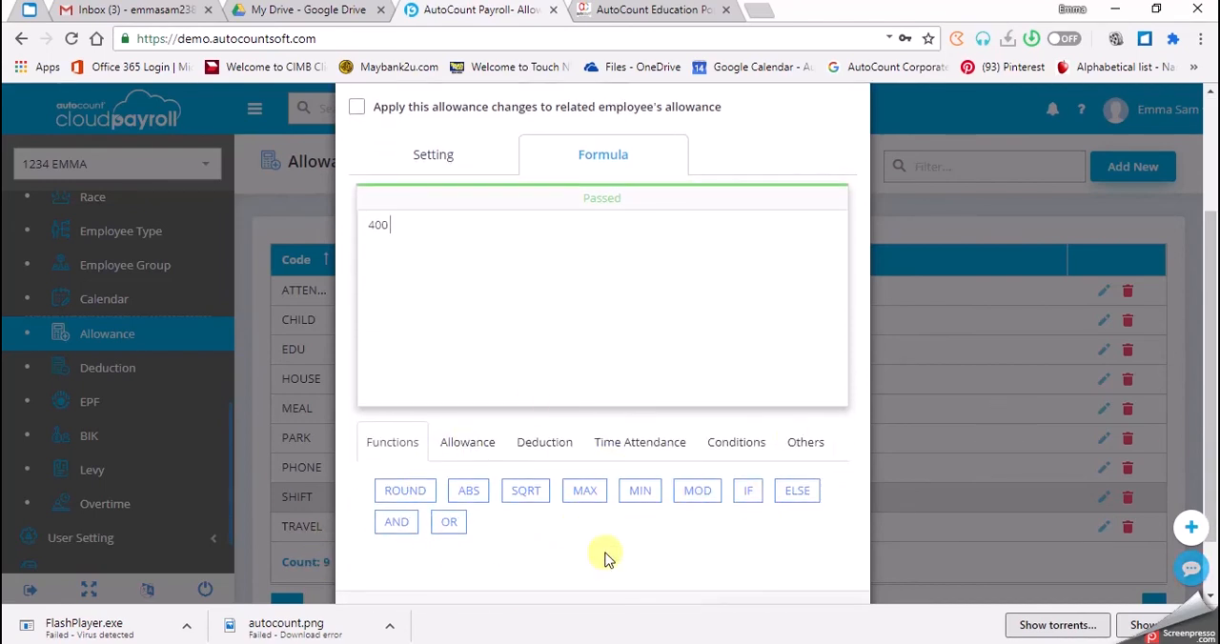
scroll(578, 414, down, 1)
click(726, 562)
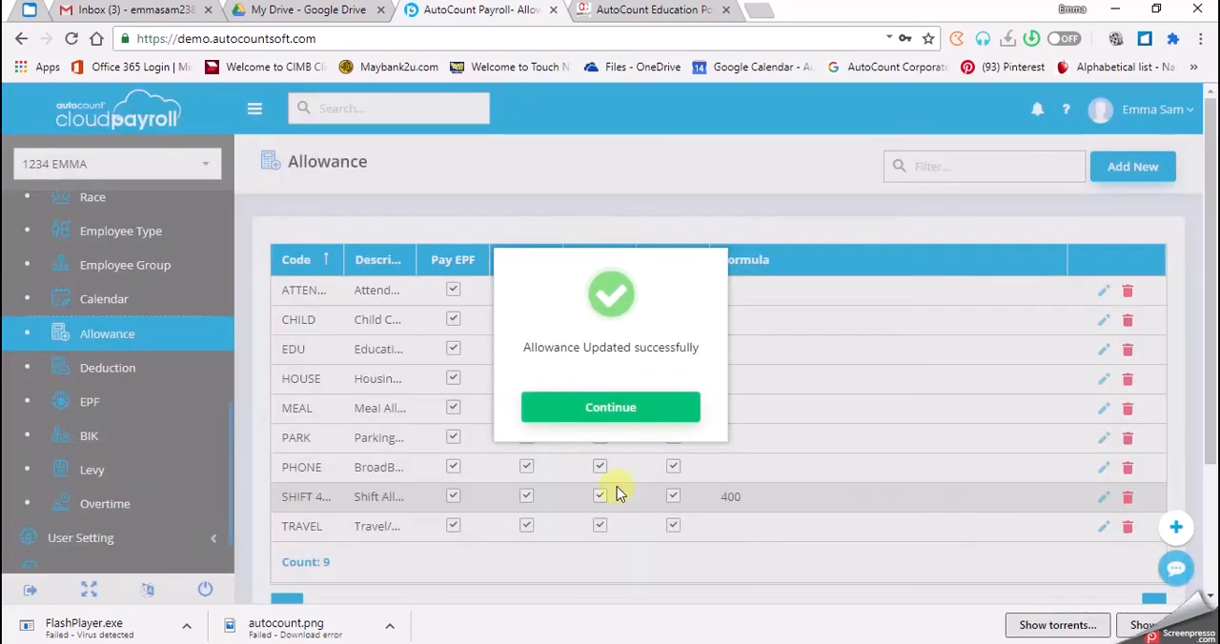
click(610, 407)
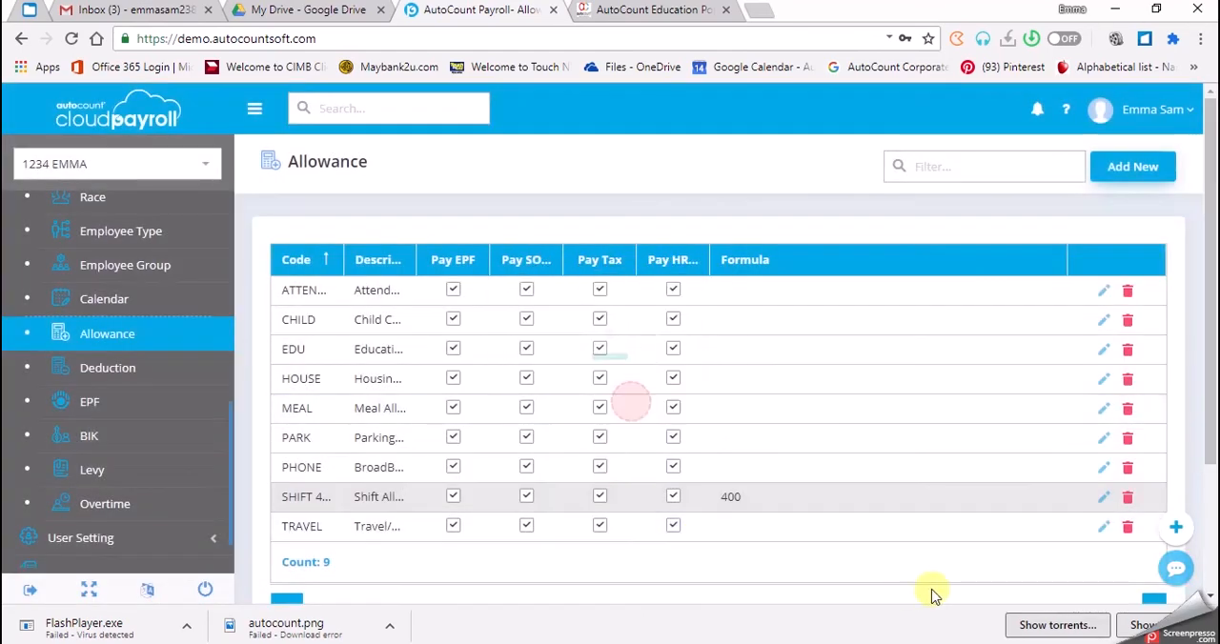